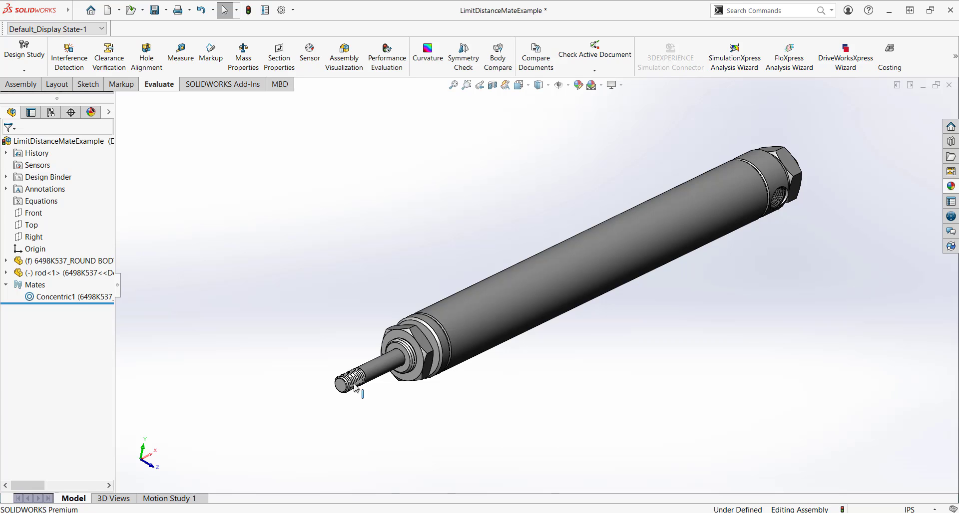
Drag the rod in and out of the cylinder body to show it slides freely on Concentric1
left_click_drag(370, 370, 300, 404)
left_click(560, 297)
left_click(531, 382)
left_click(341, 391)
mouse_move(88, 302)
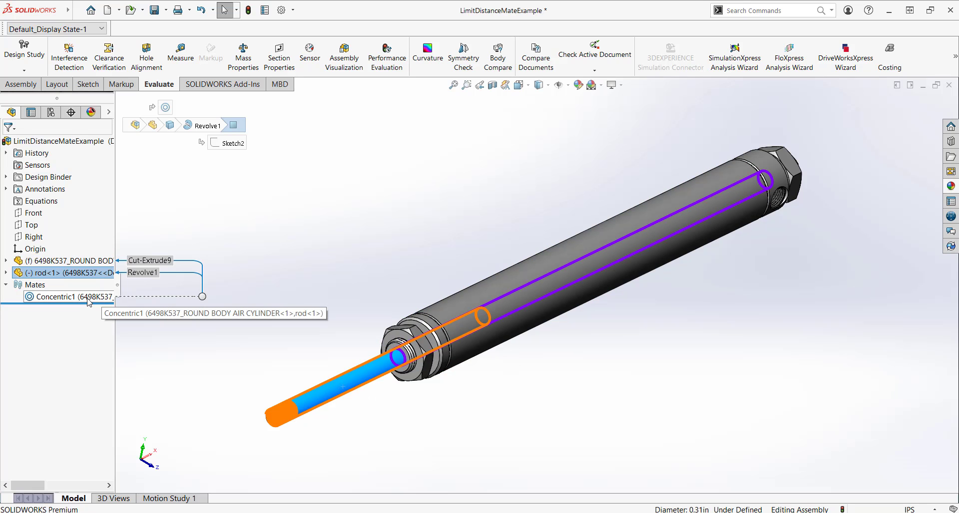
left_click(271, 327)
left_click(363, 373)
left_click_drag(363, 372, 316, 325)
left_click(329, 350)
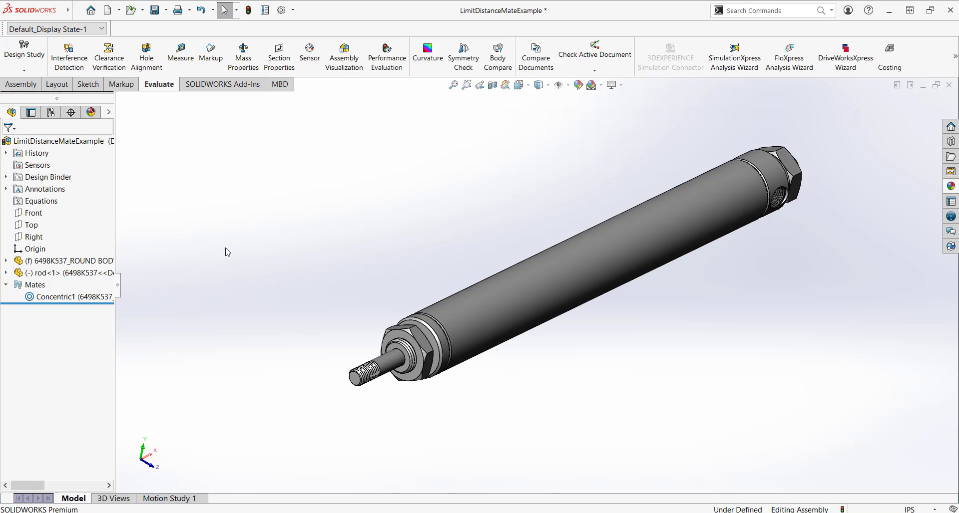
Start an advanced Distance limit mate between the rod's end face and the nut's annular face
left_click(21, 86)
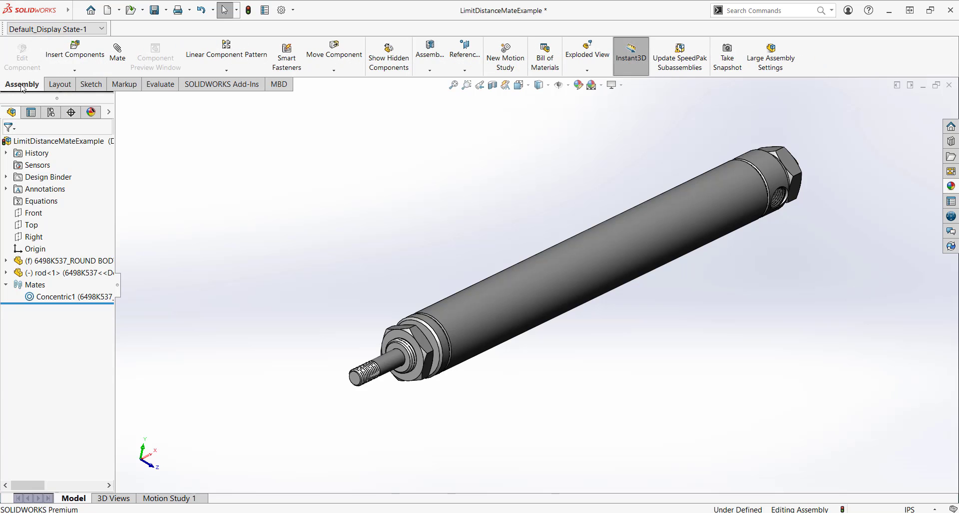
left_click(119, 55)
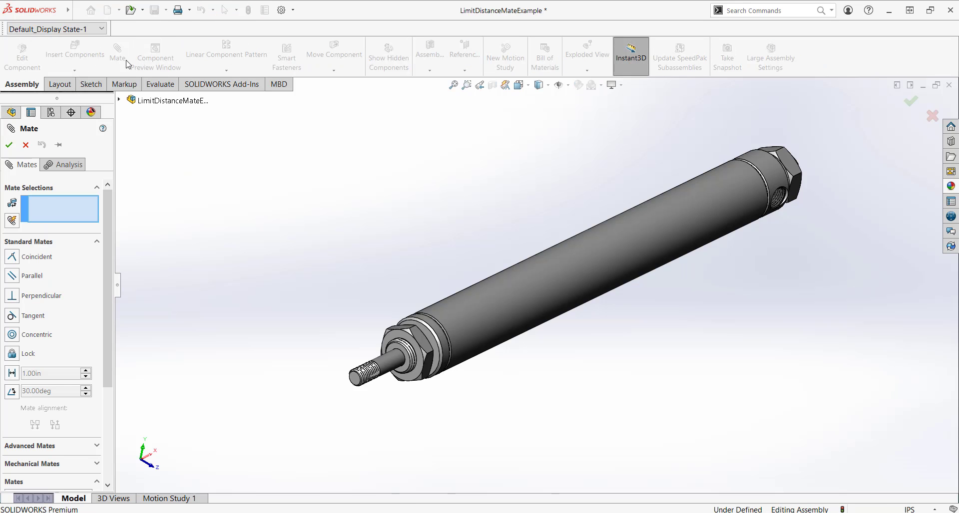
left_click(79, 446)
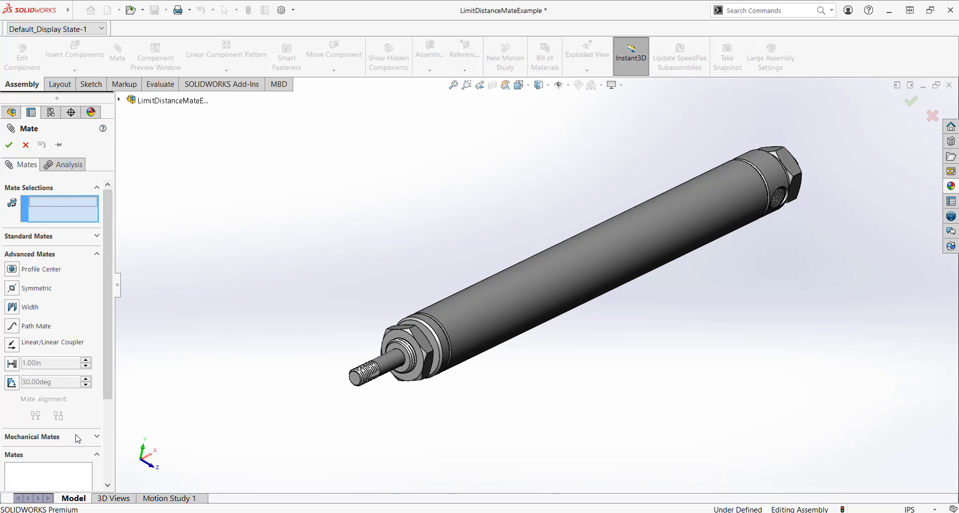
left_click(12, 363)
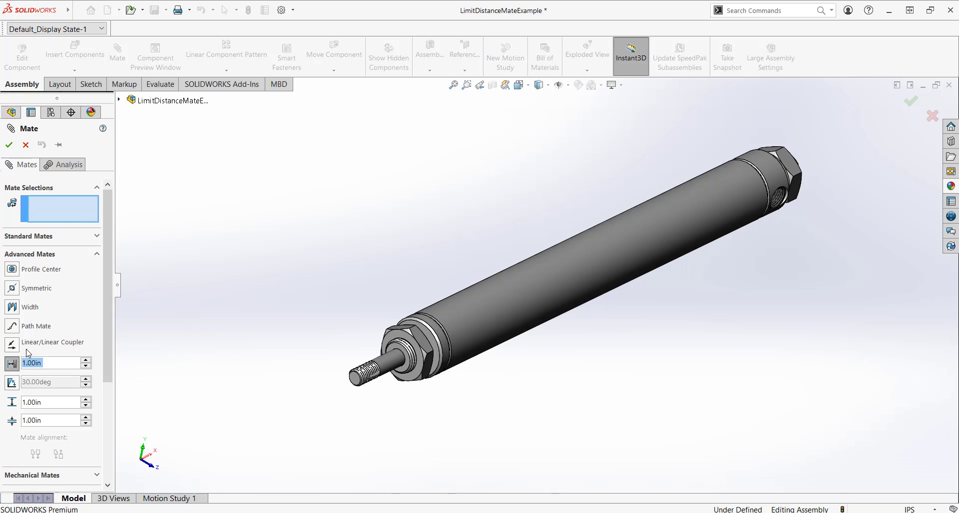
left_click(59, 220)
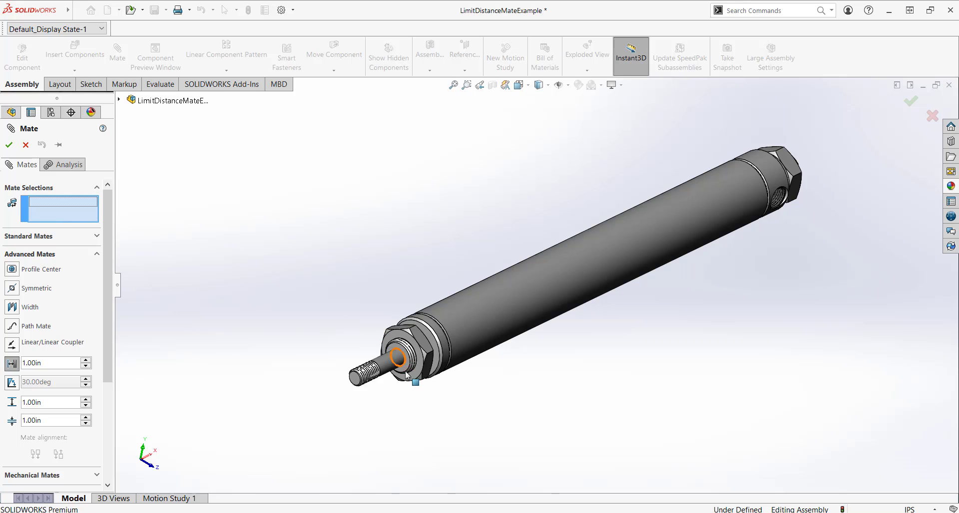
scroll(405, 375, "down", 4)
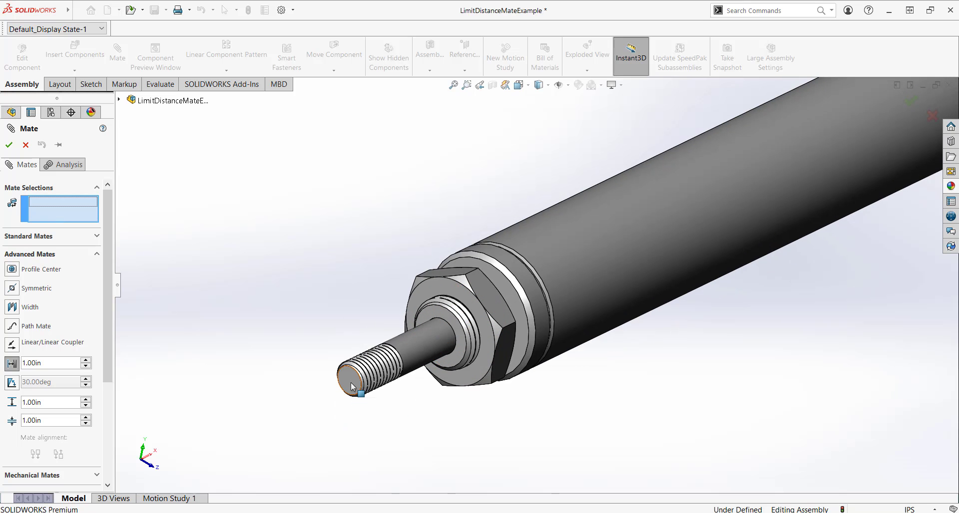
left_click(352, 386)
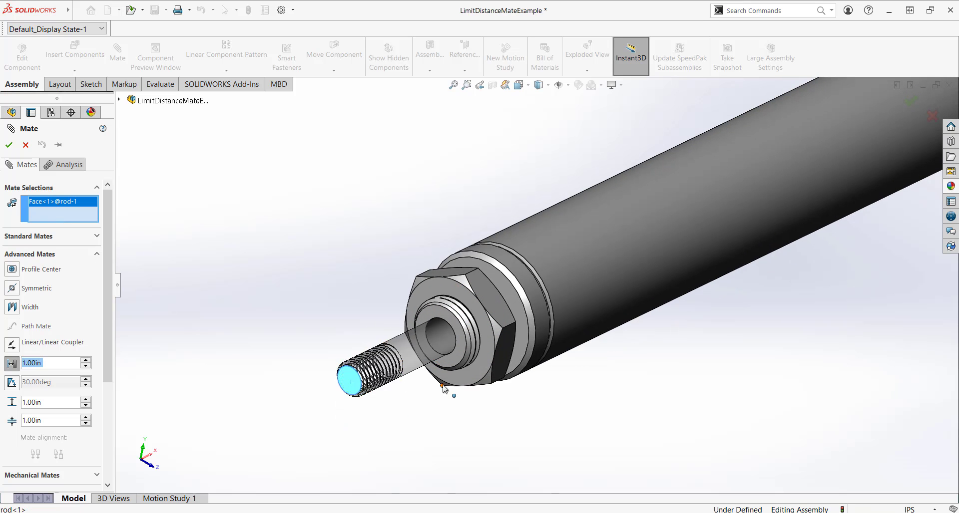
left_click(459, 363)
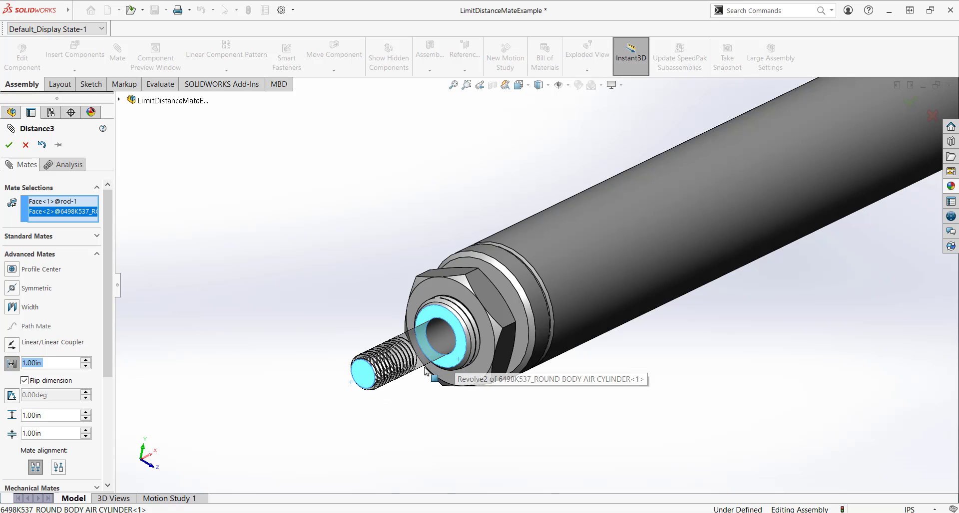
Set the limit mate's minimum distance to 0.75 in and maximum to 5.75 in
left_click(65, 434)
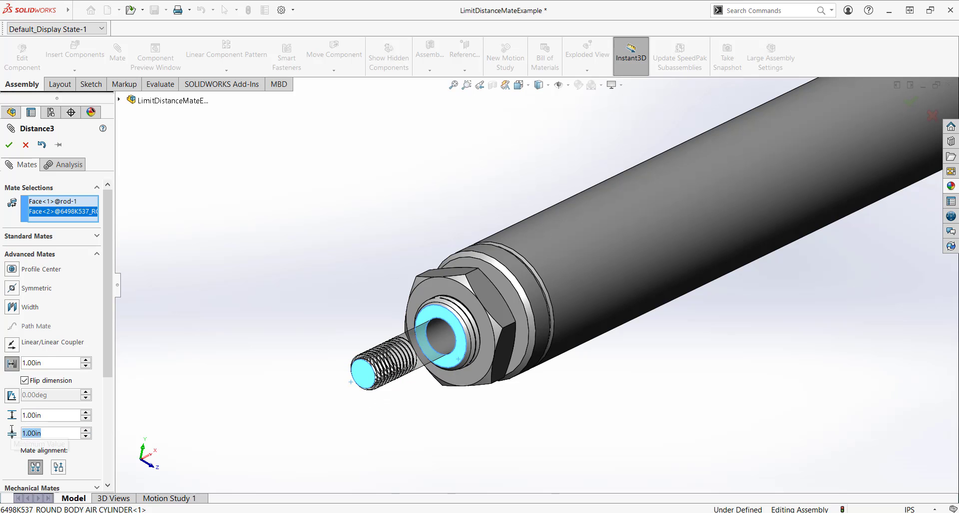
type("0.75")
key("Return")
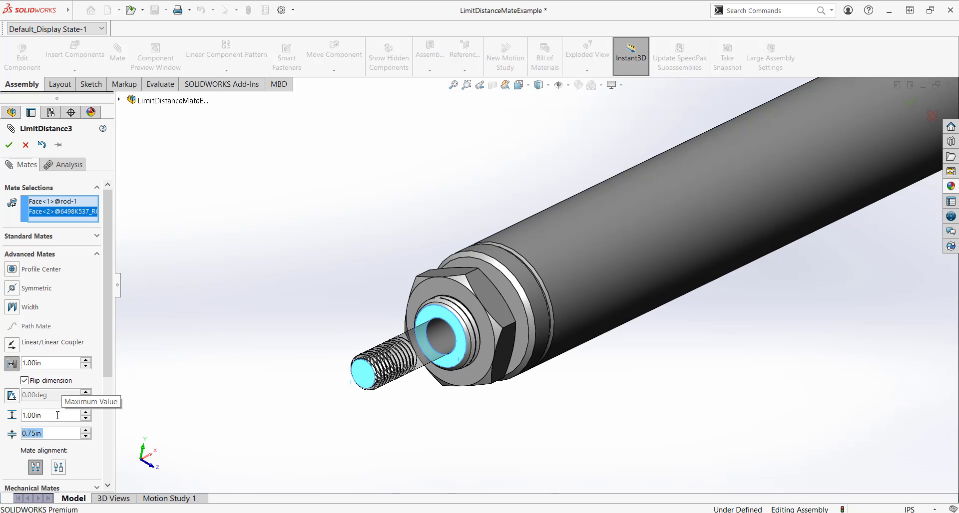
left_click(38, 415)
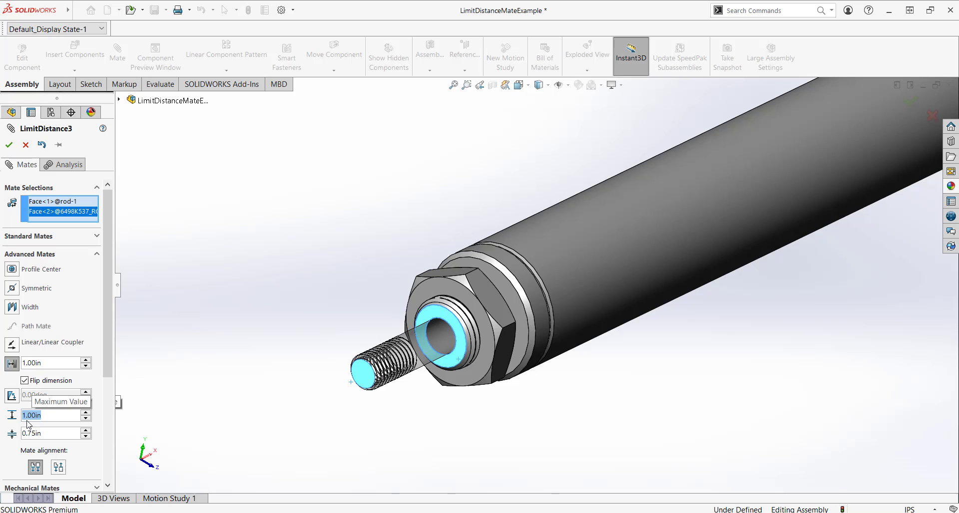
type("5.75")
key("Return")
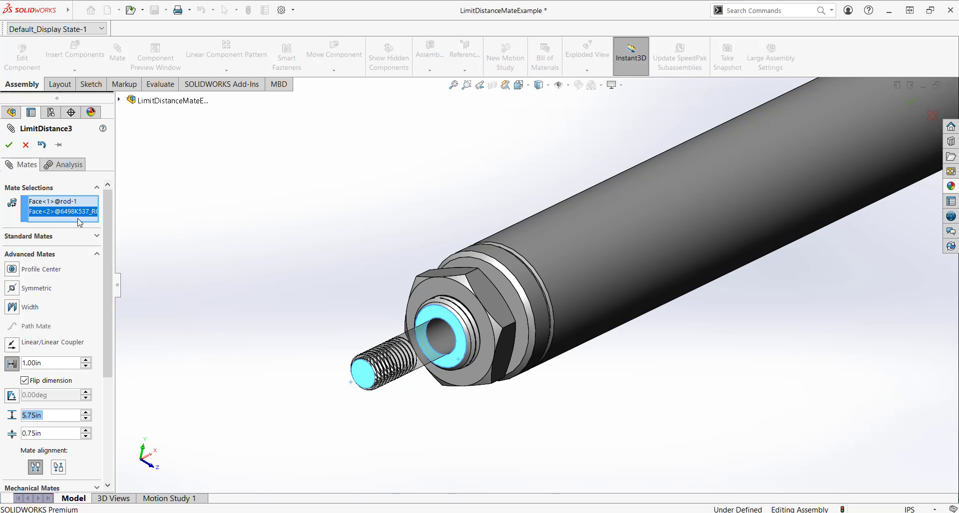
Apply LimitDistance3, then drag the rod outward to confirm it stops at its travel limits
left_click(8, 146)
left_click(8, 146)
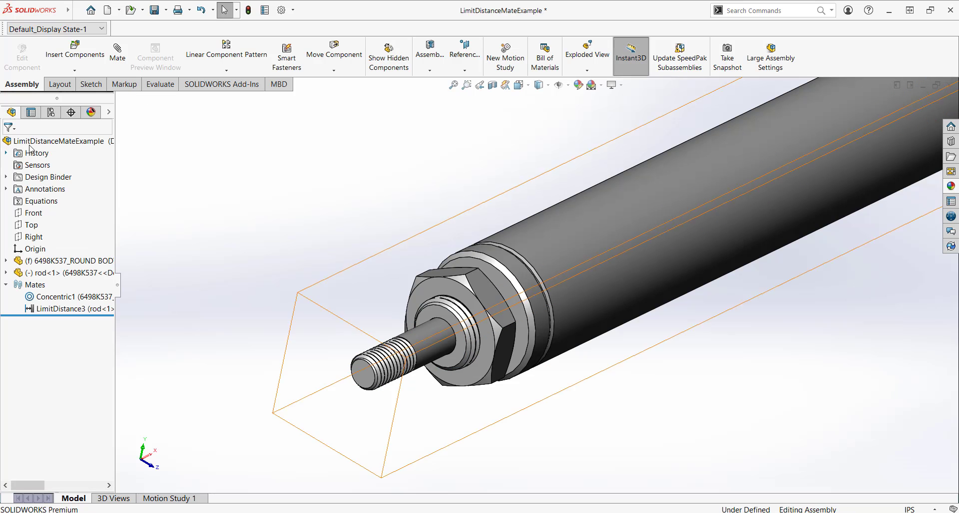
left_click(459, 322)
left_click_drag(459, 322, 481, 362)
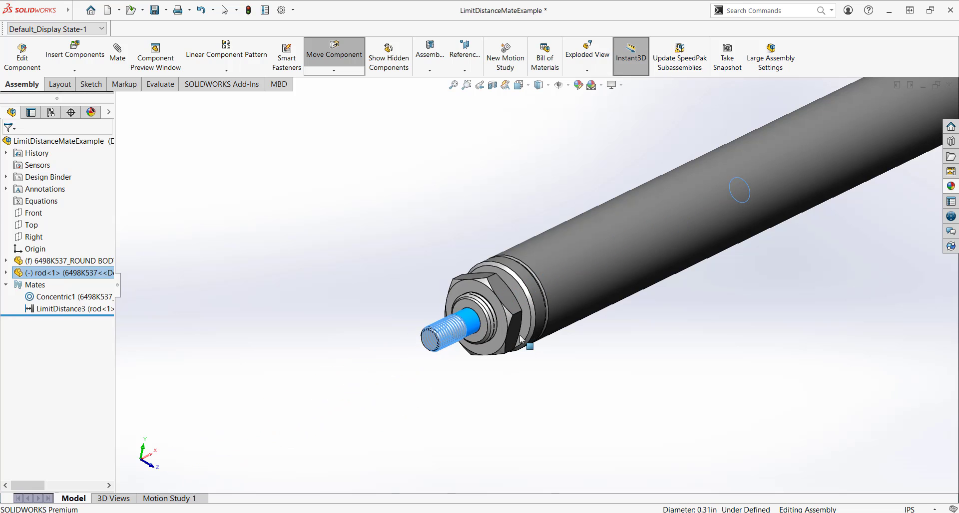
key("Escape")
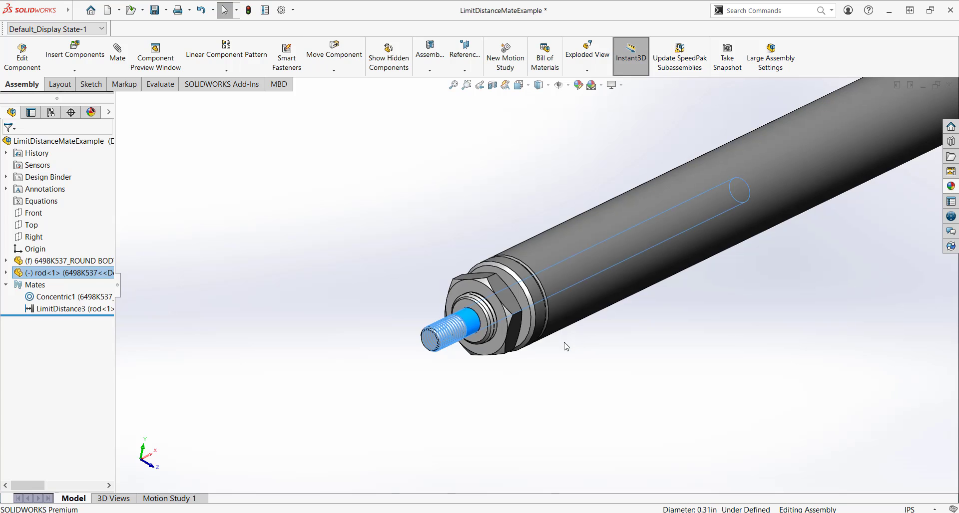
key("Escape")
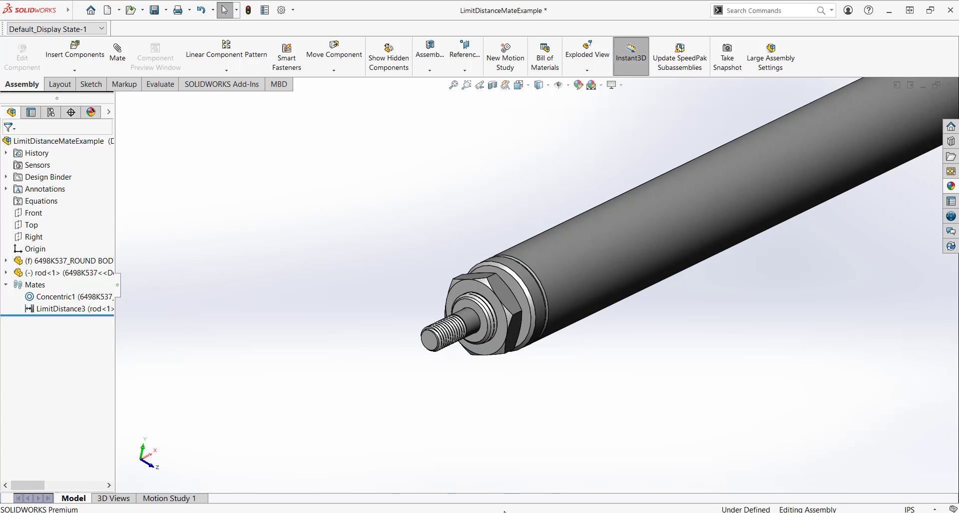
Bring up the Onderstel window and drag the bottom drawer front partway along its slides
mouse_move(509, 512)
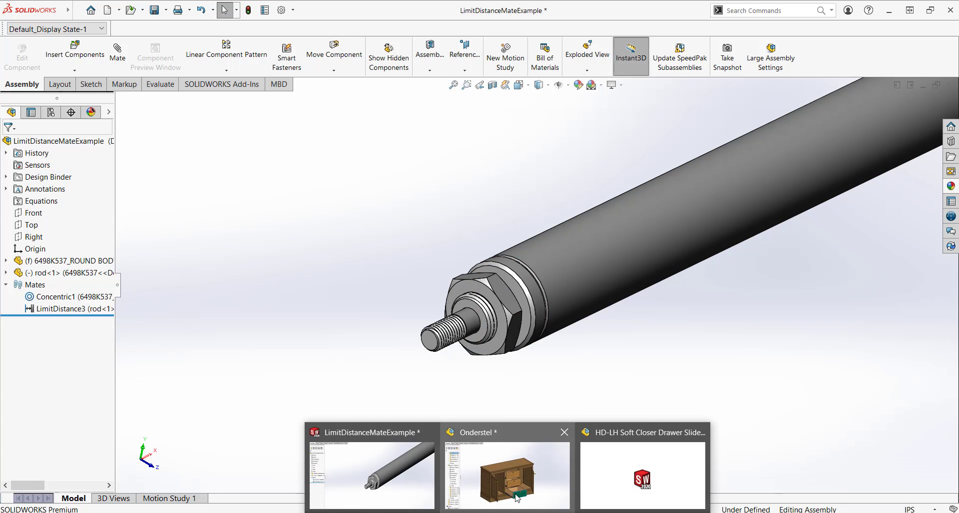
left_click(545, 480)
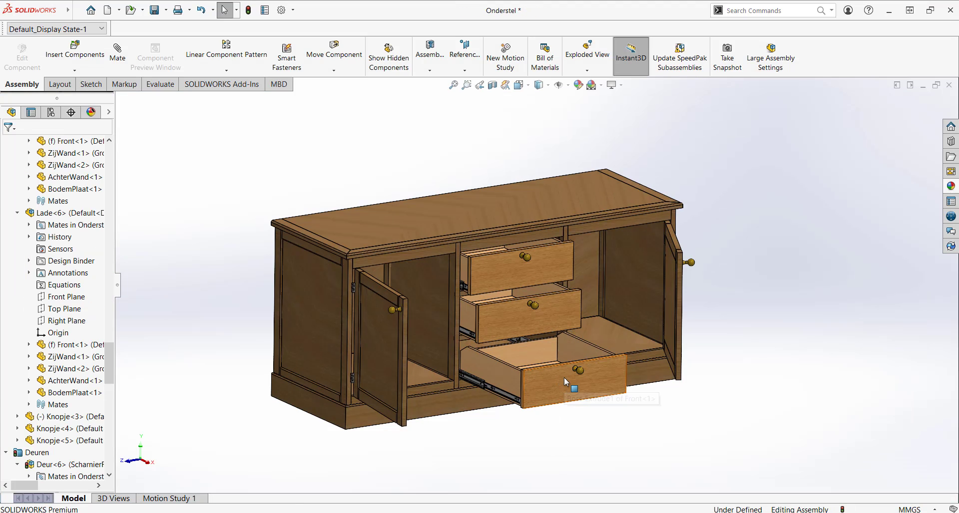
left_click_drag(564, 377, 517, 380)
scroll(517, 380, "down", 8)
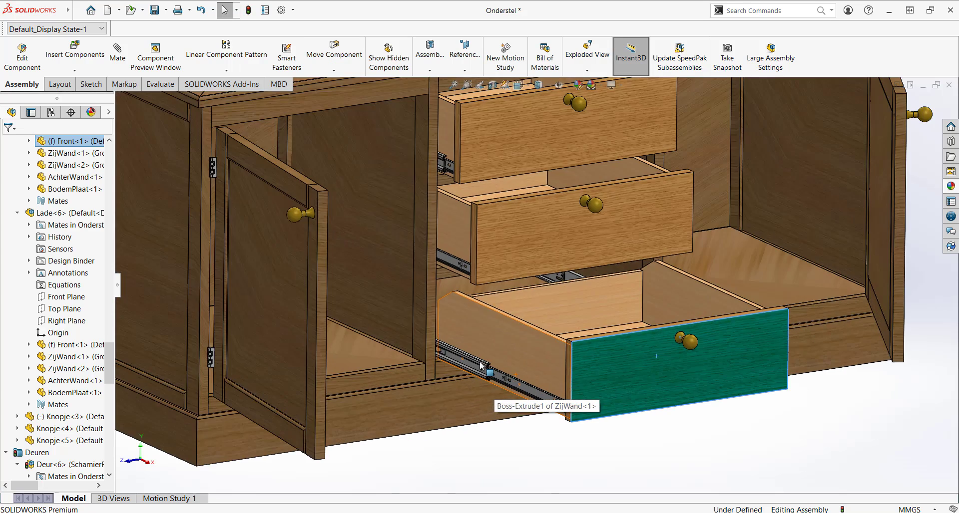
scroll(483, 369, "down", 4)
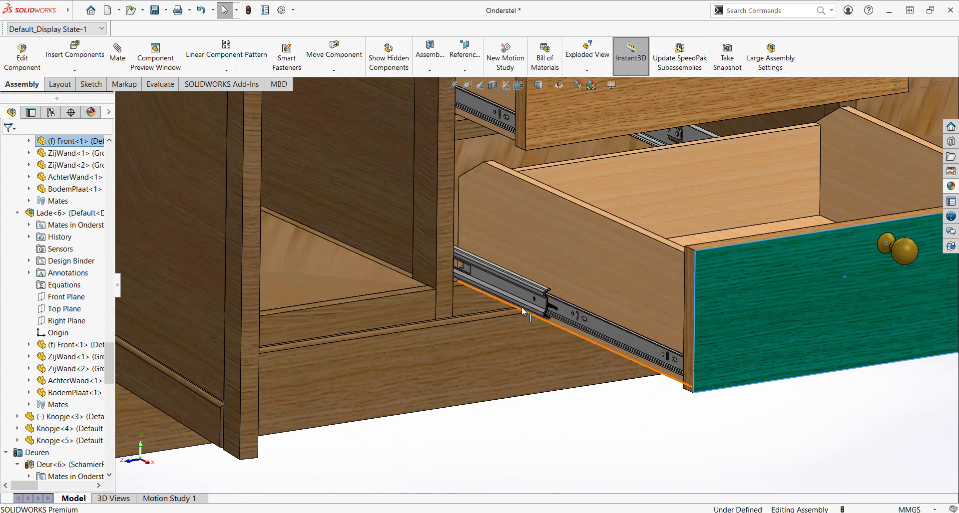
left_click_drag(740, 327, 677, 461)
key("Escape")
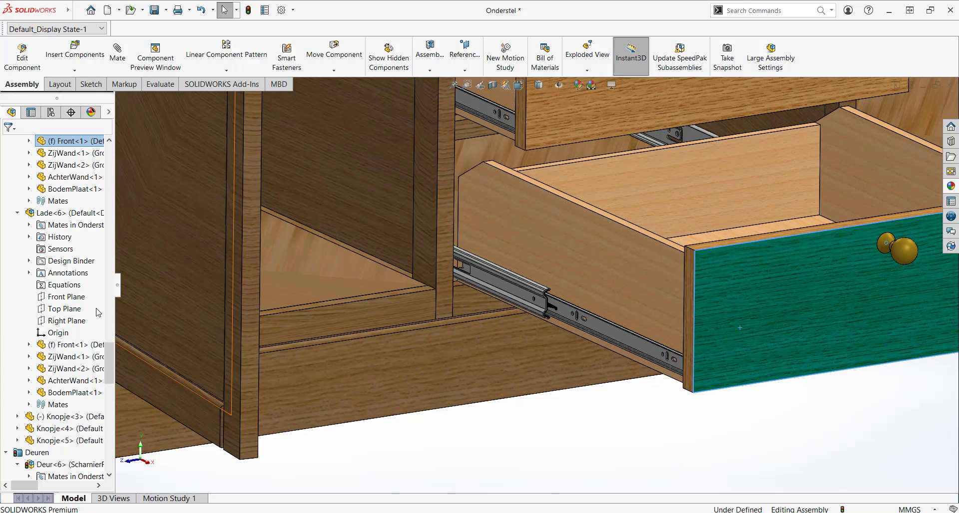
Invert the selection to the cabinet parts and hide them, leaving only drawer, knob and slides
scroll(65, 302, "up", 8)
scroll(64, 302, "up", 20)
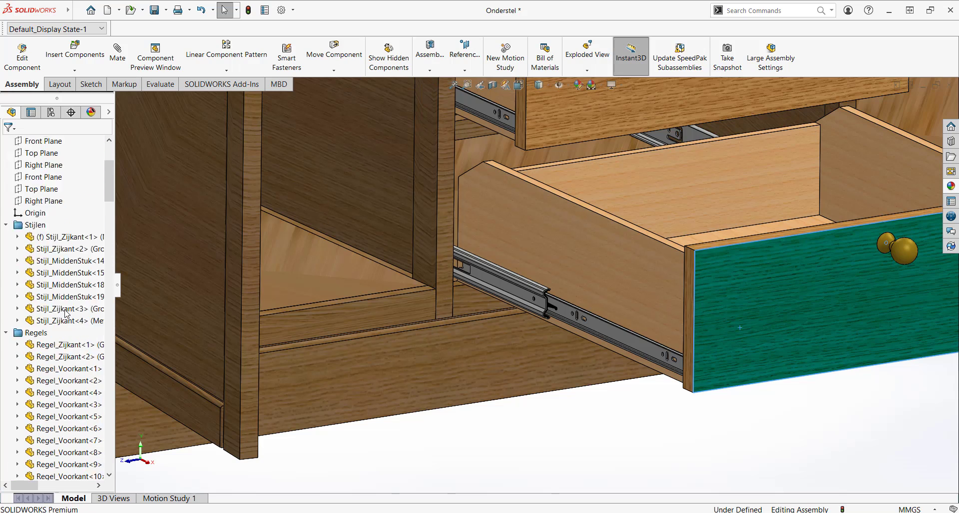
scroll(51, 284, "up", 2)
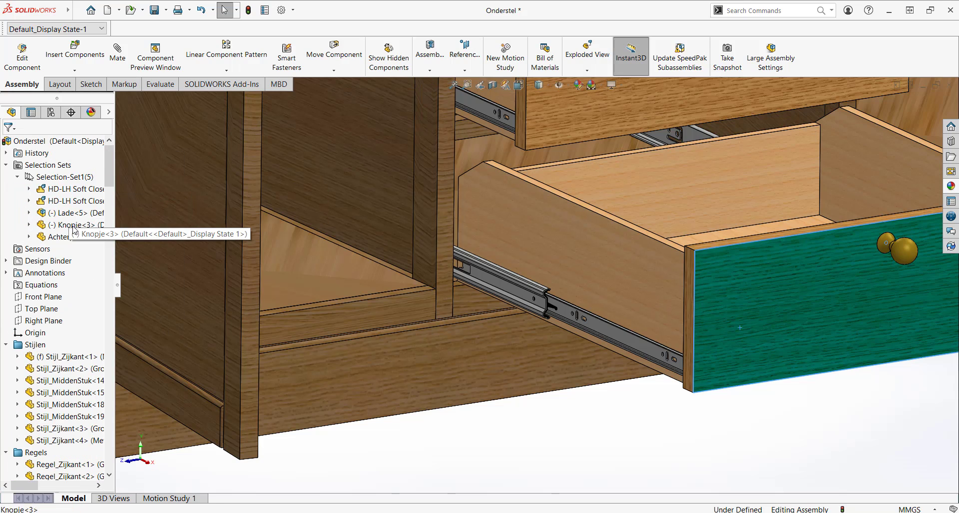
right_click(75, 210)
left_click(91, 222)
right_click(85, 210)
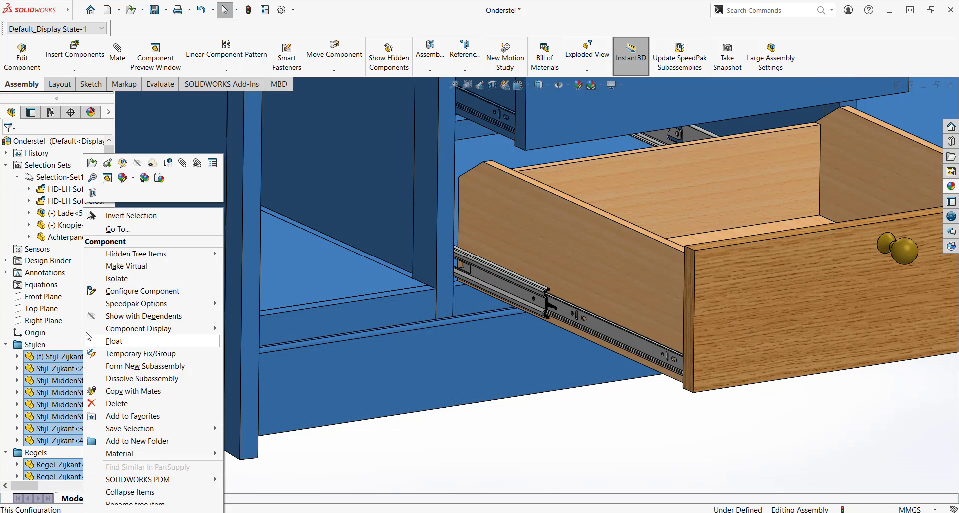
left_click(144, 164)
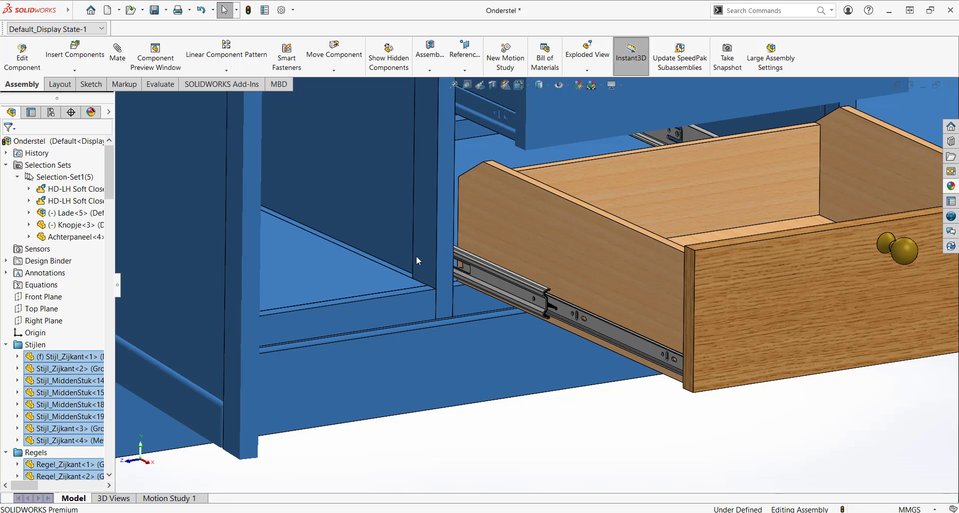
Slide the drawer back, then pull it out to expose the telescoping rails
scroll(492, 290, "up", 3)
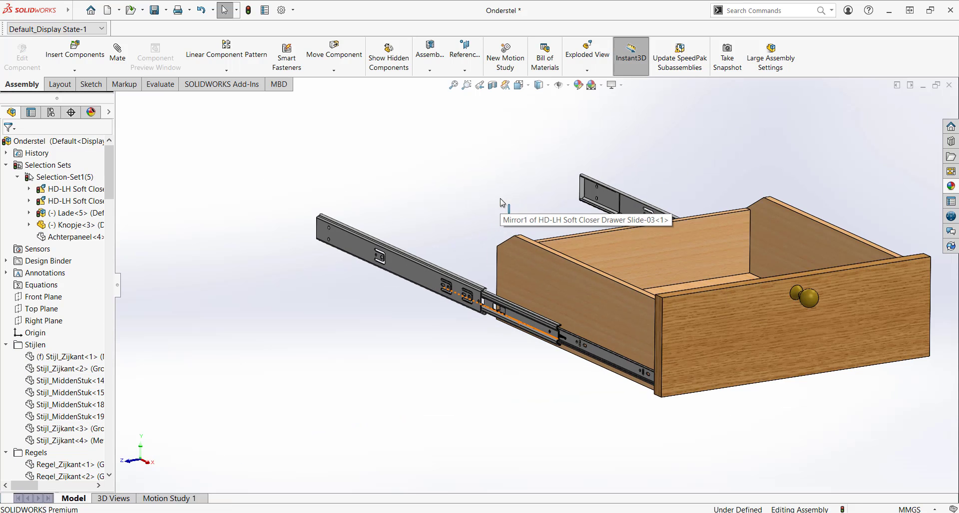
left_click(713, 340)
left_click_drag(712, 340, 521, 271)
key("Escape")
scroll(512, 266, "down", 5)
scroll(558, 237, "up", 3)
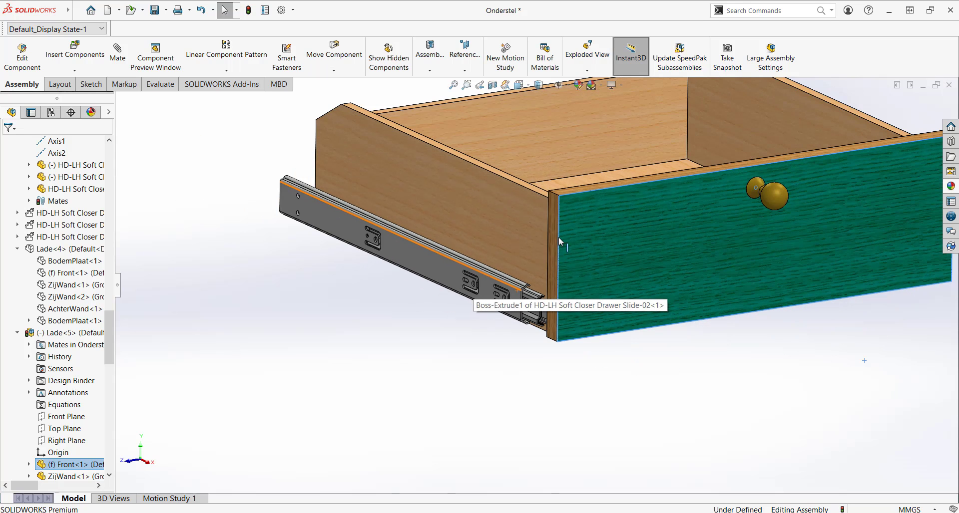
left_click_drag(558, 236, 747, 503)
key("Escape")
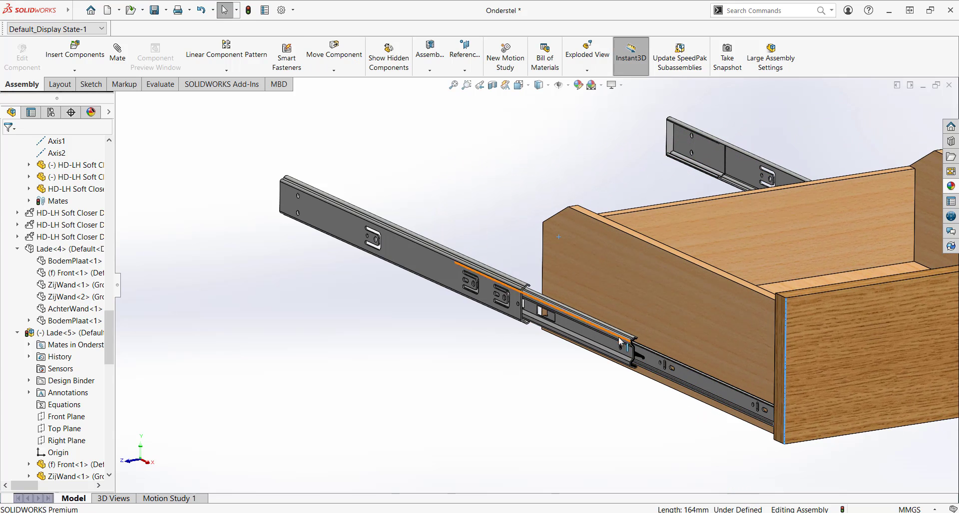
scroll(525, 317, "down", 3)
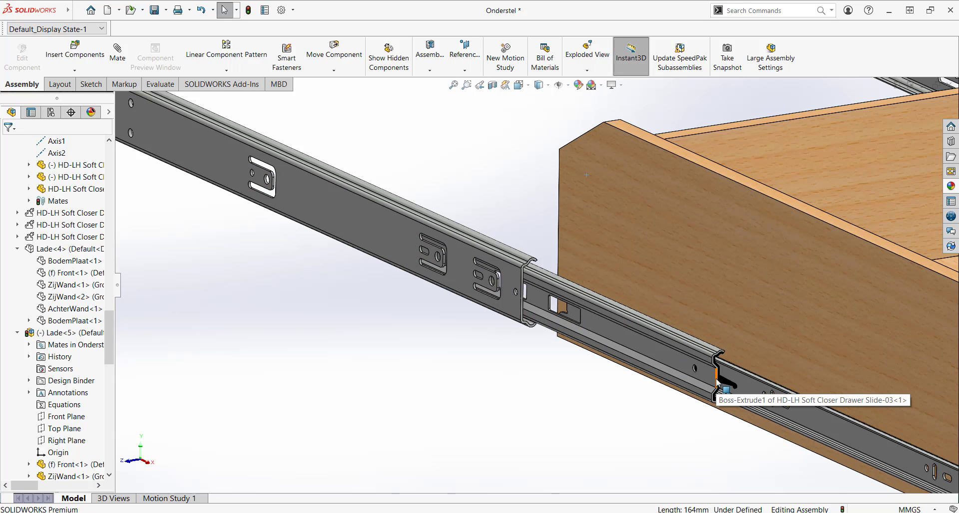
scroll(717, 384, "up", 4)
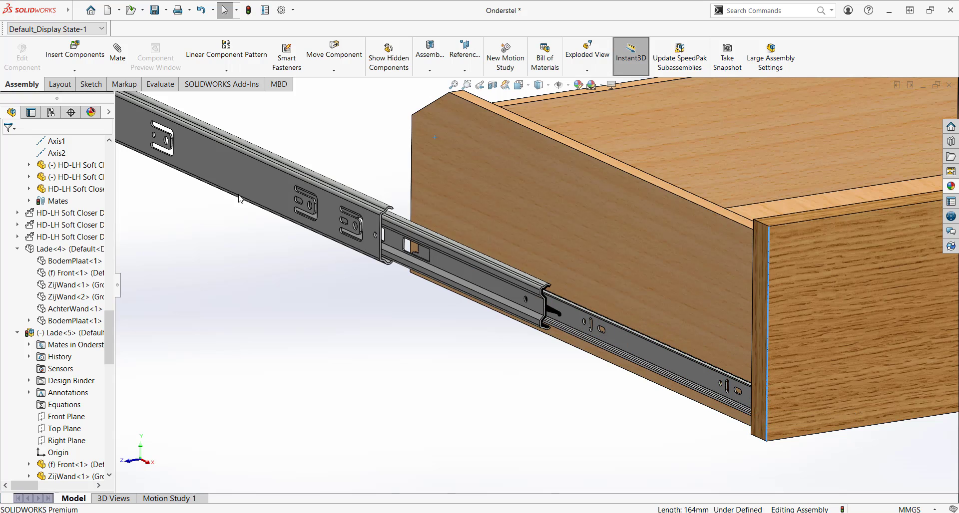
Select the slide rail, then the HD-LH Soft Closer subassembly row in the FeatureManager tree
left_click(240, 165)
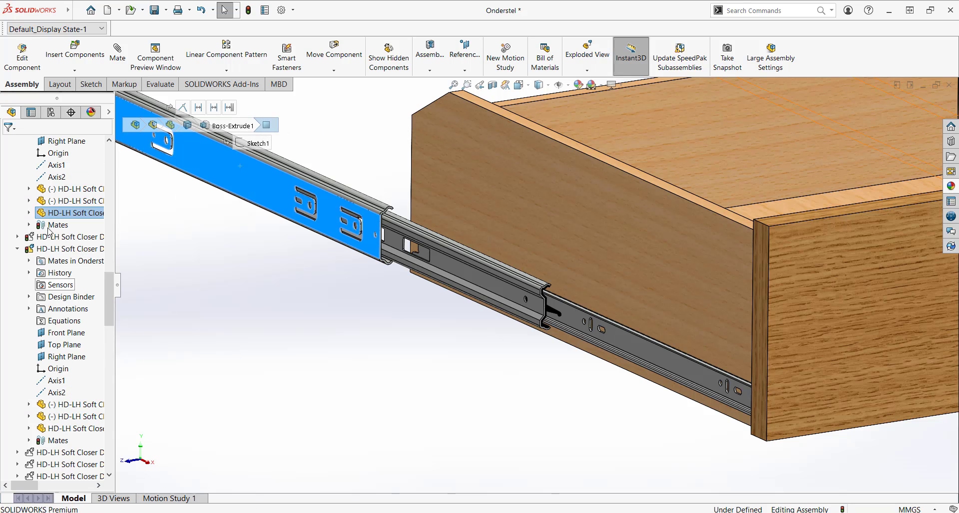
scroll(47, 217, "up", 3)
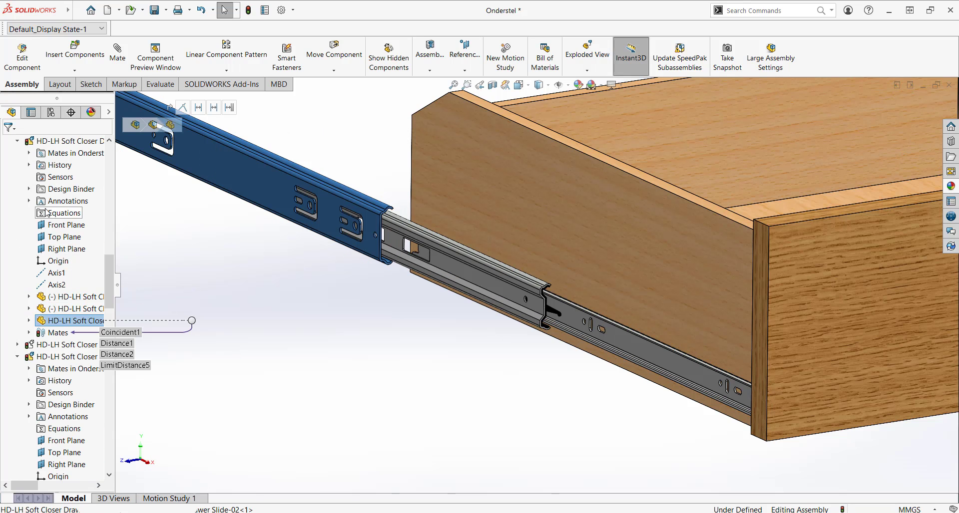
left_click(67, 140)
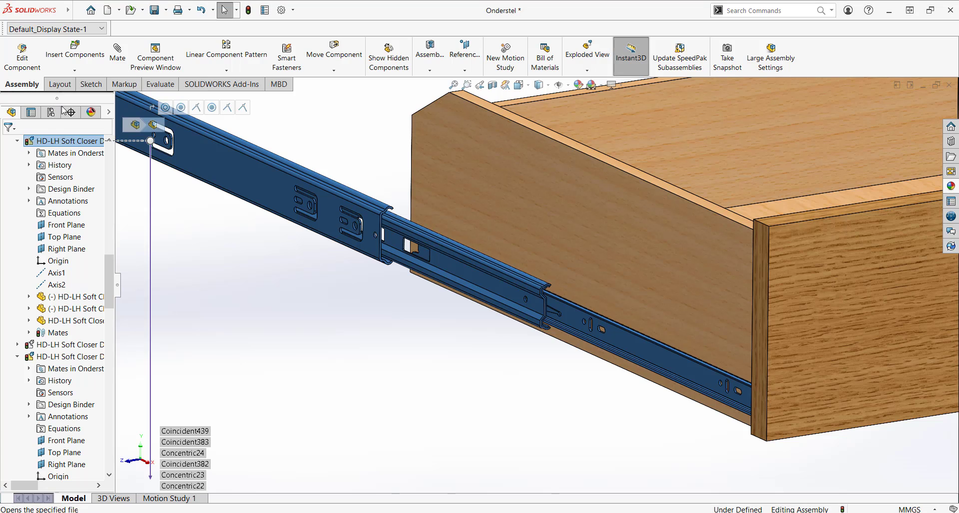
Open the HD-LH Soft Closer Drawer Slide subassembly in its own window
left_click(153, 125)
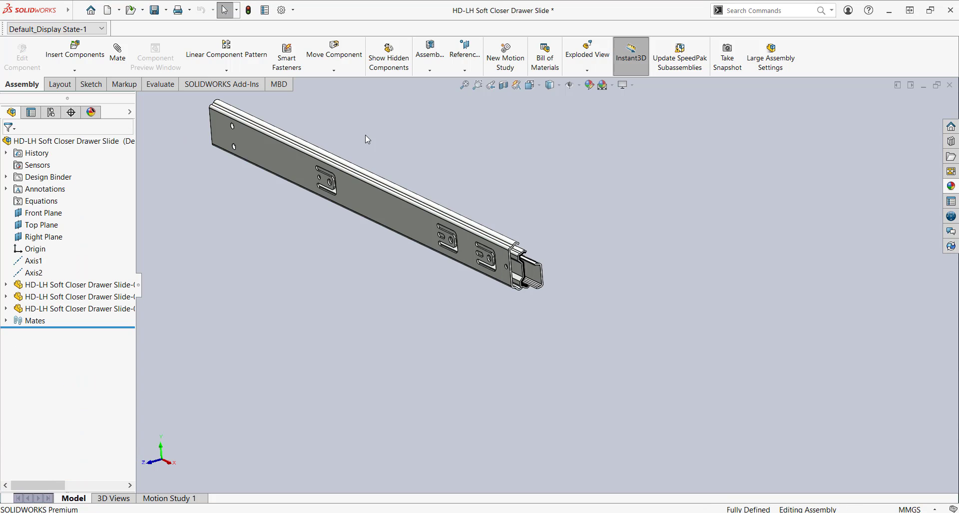
scroll(364, 135, "down", 2)
scroll(473, 295, "down", 3)
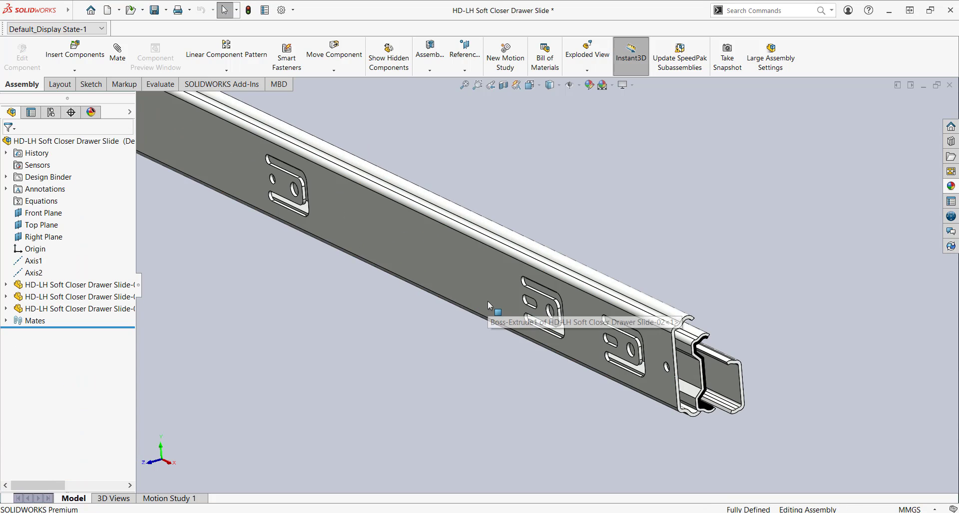
left_click(734, 385)
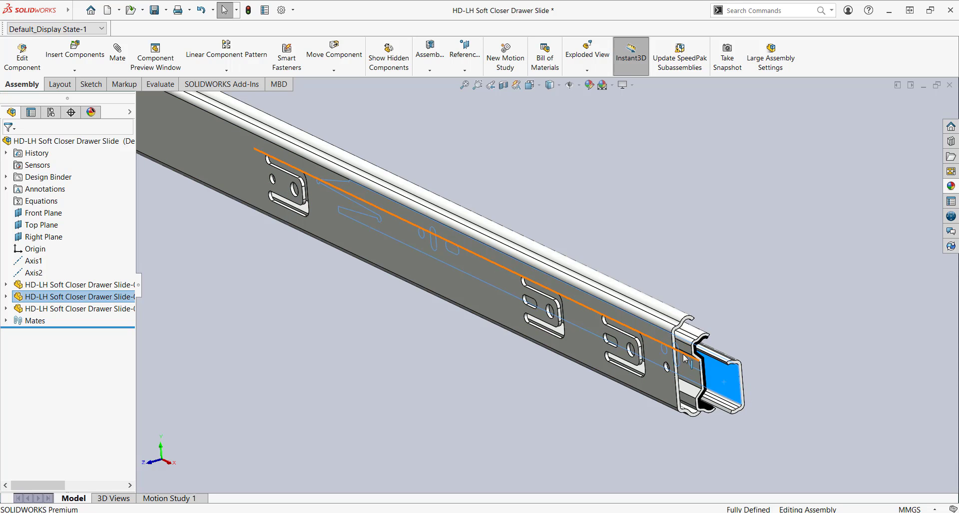
Delete the LimitDistance4, LimitDistance5 and LimitDistance6 mates, confirming each deletion
left_click(5, 321)
left_click(94, 442)
left_click(94, 452, "ctrl")
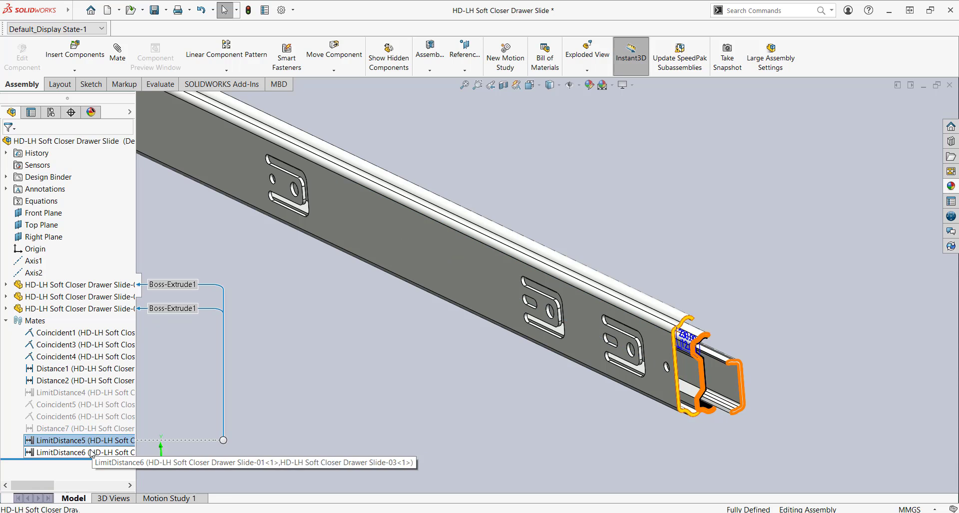
left_click(71, 392, "ctrl")
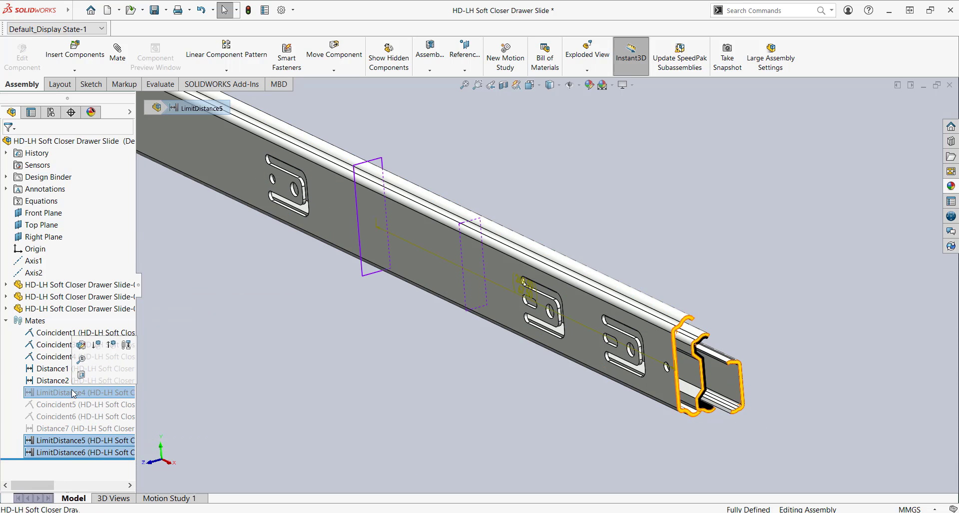
key("Delete")
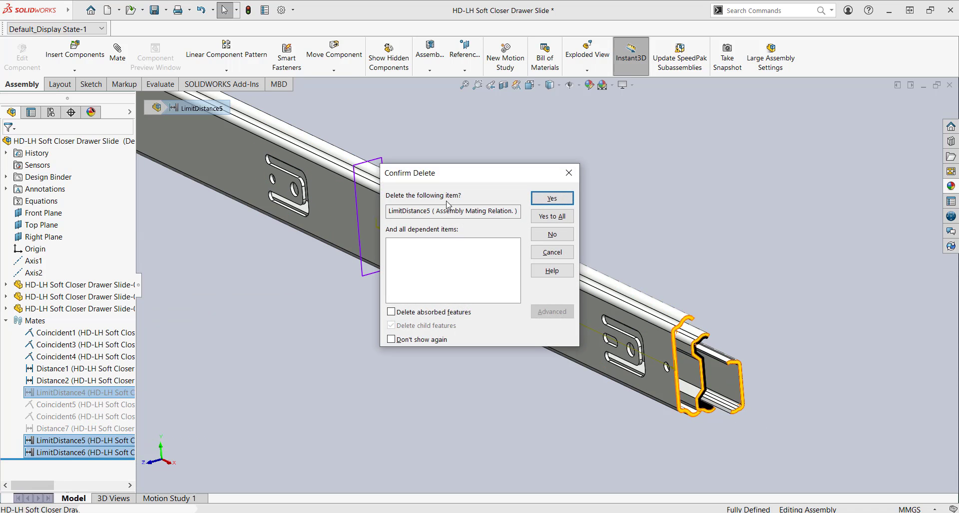
left_click(548, 203)
left_click(548, 204)
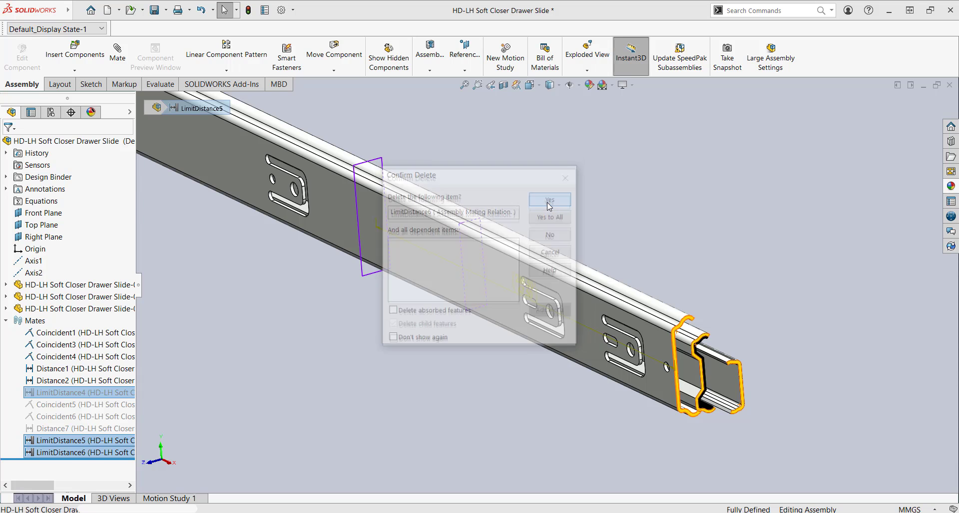
left_click(547, 203)
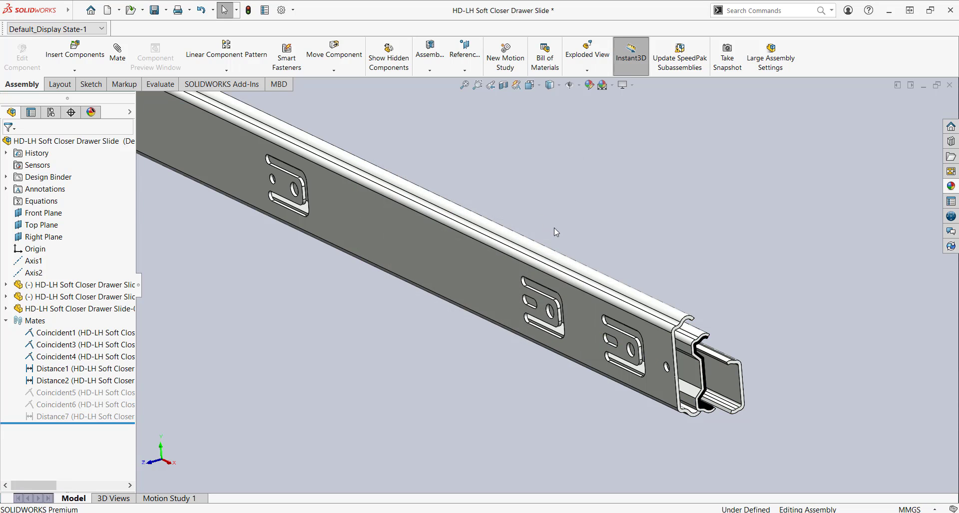
Drag the inner slide member out and back to confirm it now moves freely
scroll(553, 228, "up", 3)
left_click_drag(638, 341, 584, 325)
left_click(571, 376)
Select the end profiles of the middle and outer slide members, 188.53 mm apart
scroll(641, 381, "down", 5)
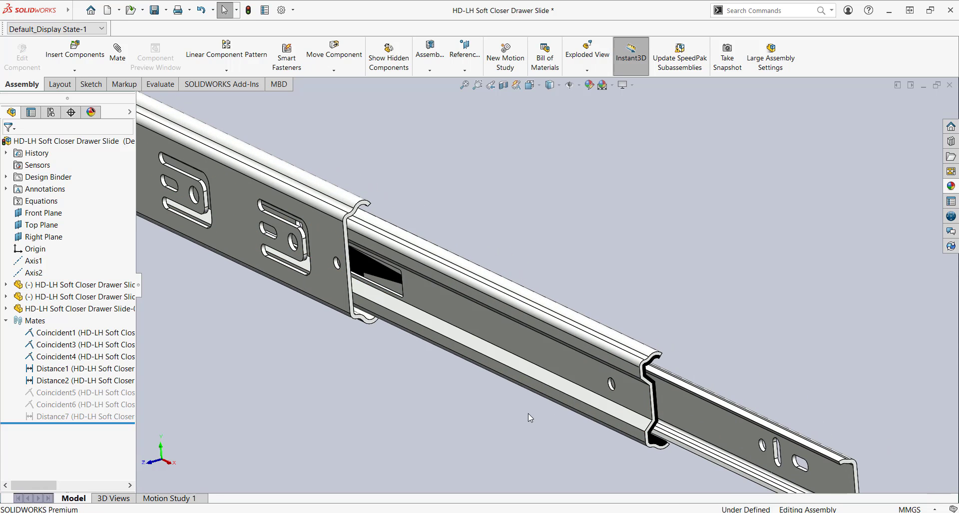
scroll(528, 413, "down", 2)
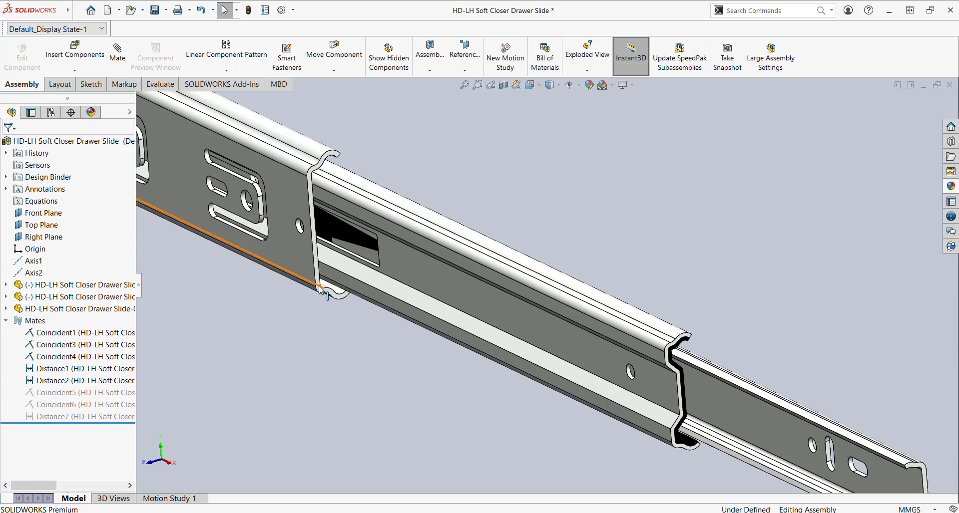
left_click(606, 386)
left_click(678, 448, "ctrl")
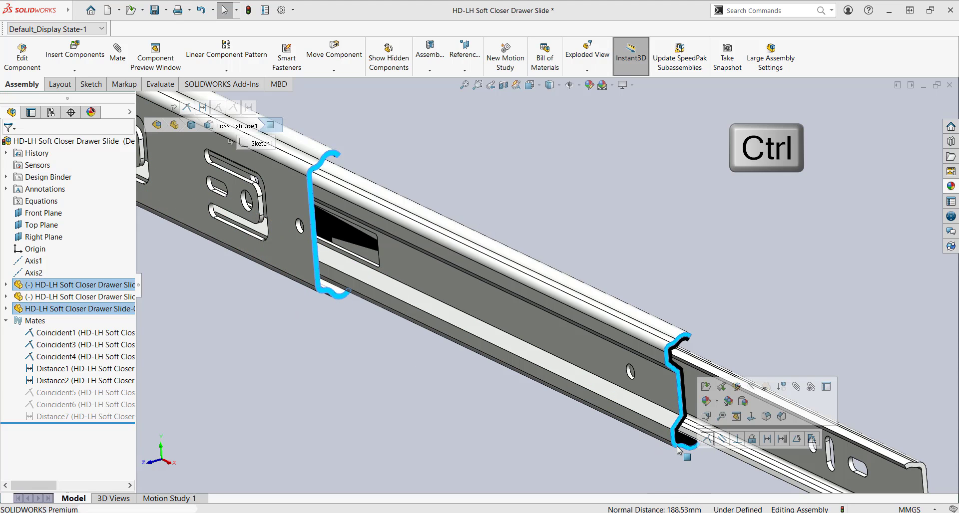
Add LimitDistance1 with 12 mm minimum and 230 mm maximum, then drag the middle rail to test
left_click(782, 439)
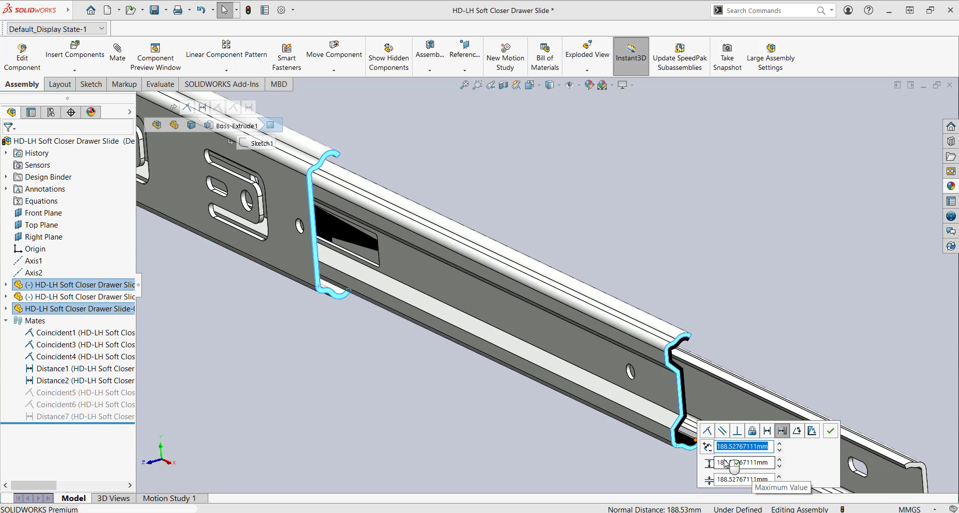
left_click(746, 479)
double_click(769, 481)
type("12")
key("Return")
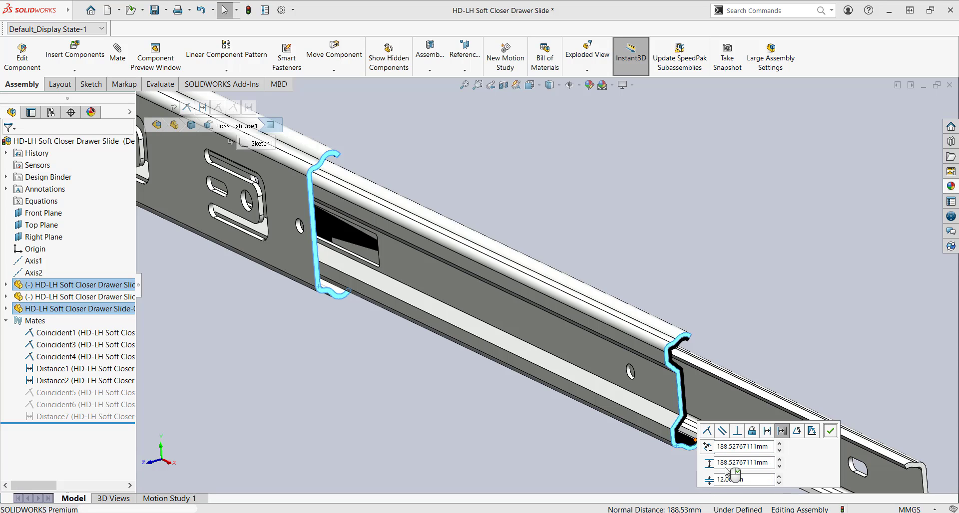
double_click(728, 464)
type("230")
key("Return")
left_click(831, 432)
scroll(652, 415, "up", 3)
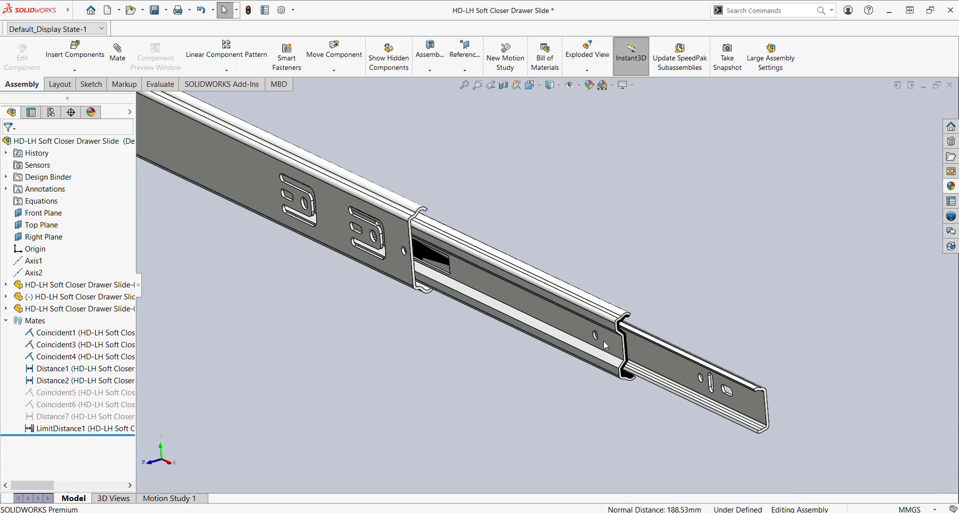
left_click_drag(603, 341, 420, 295)
Stop moving the rail and start a Limit Distance mate between the inner rail's end edge and a neighbouring member's end edge
key("Escape")
scroll(771, 405, "down", 2)
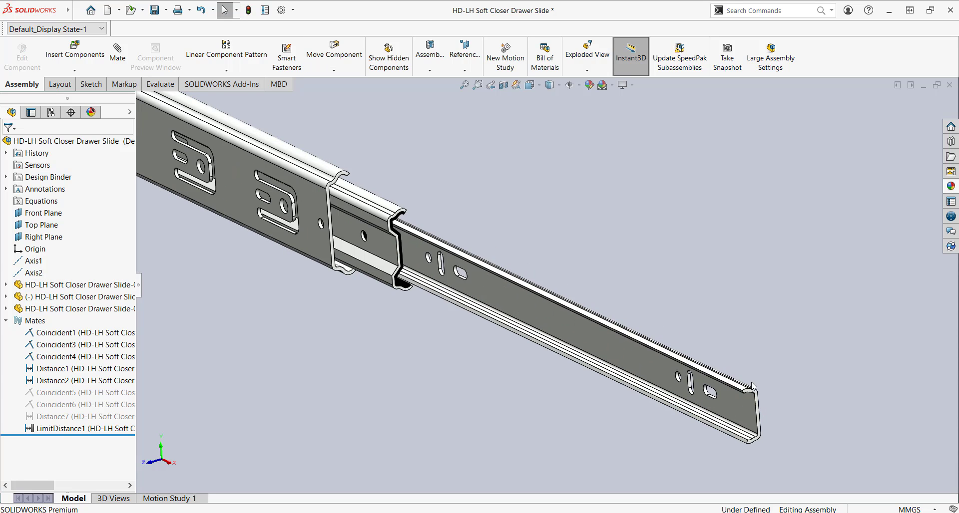
scroll(753, 391, "down", 1)
left_click(694, 368)
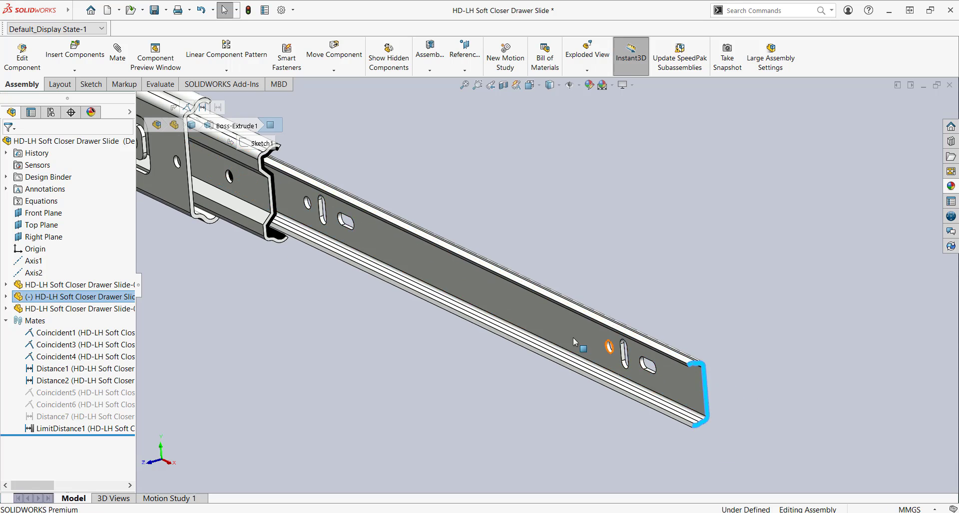
scroll(274, 246, "down", 3)
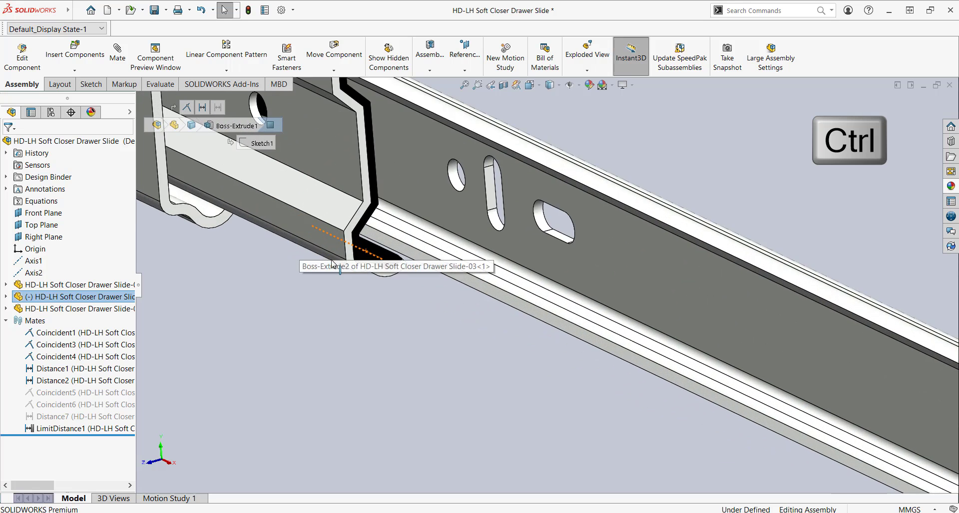
left_click(358, 272, "ctrl")
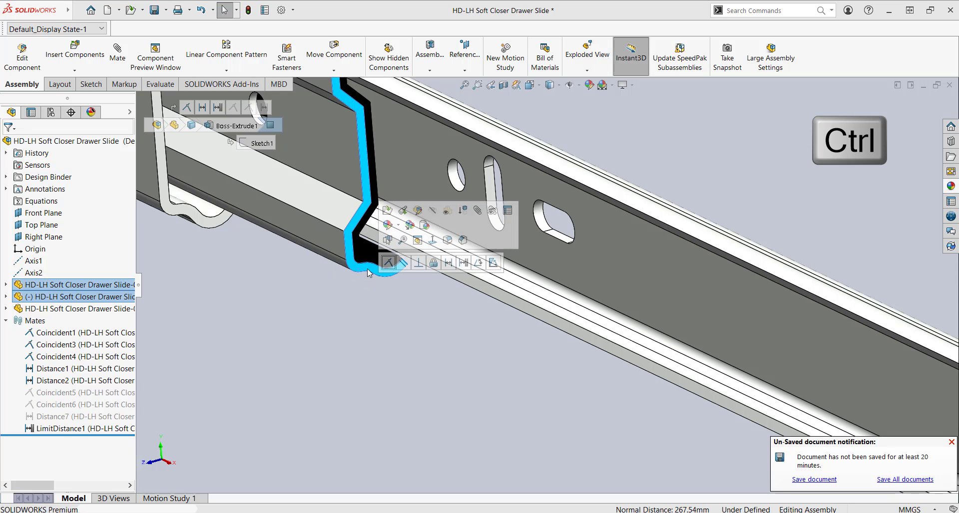
left_click(465, 263)
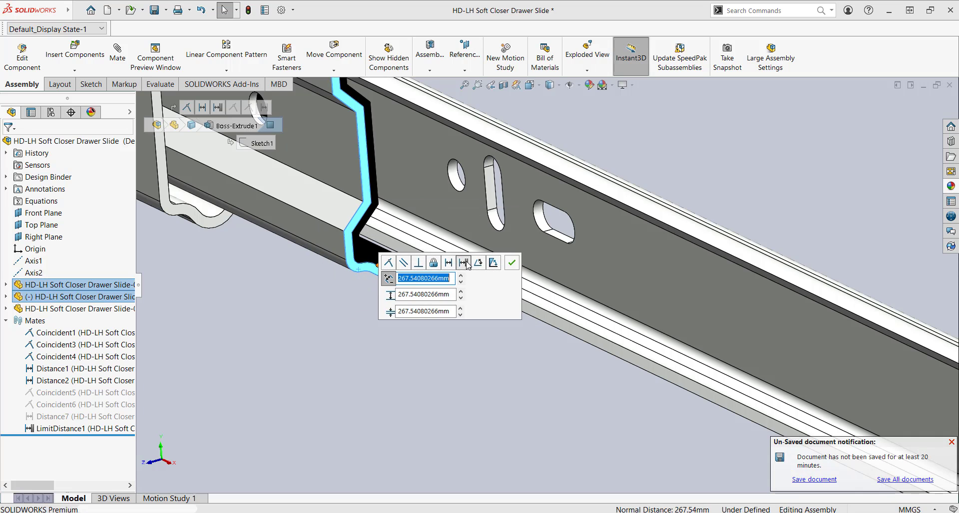
Set the limit distance mate to a 300 mm maximum and 22 mm minimum
left_click(419, 294)
type("30")
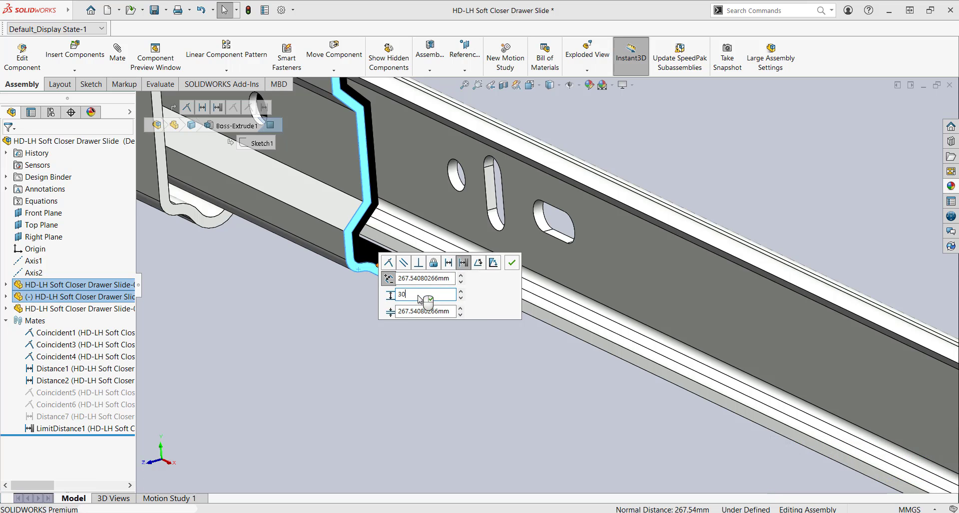
type("0")
key("Return")
left_click(411, 312)
type("22")
key("Return")
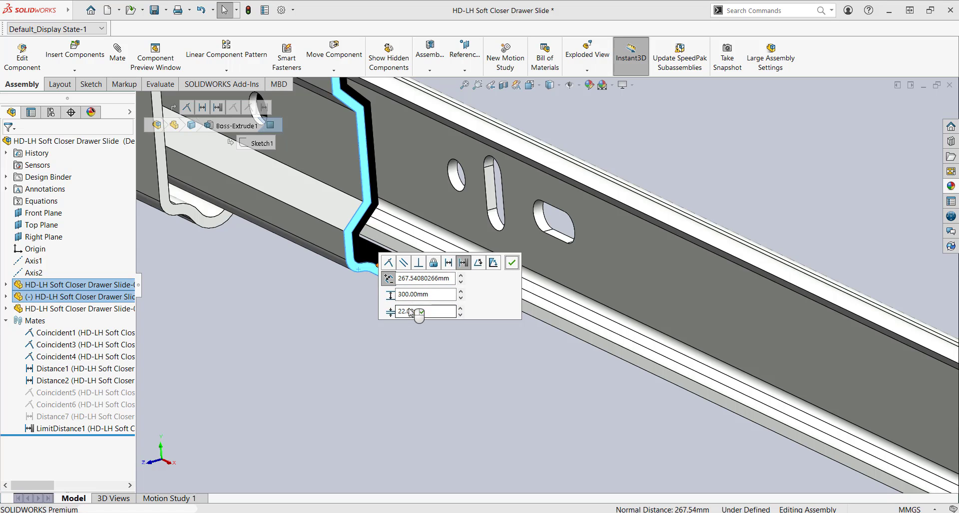
Confirm LimitDistance2, drag the inner slide member out to test its travel, then rebuild and save
left_click(512, 262)
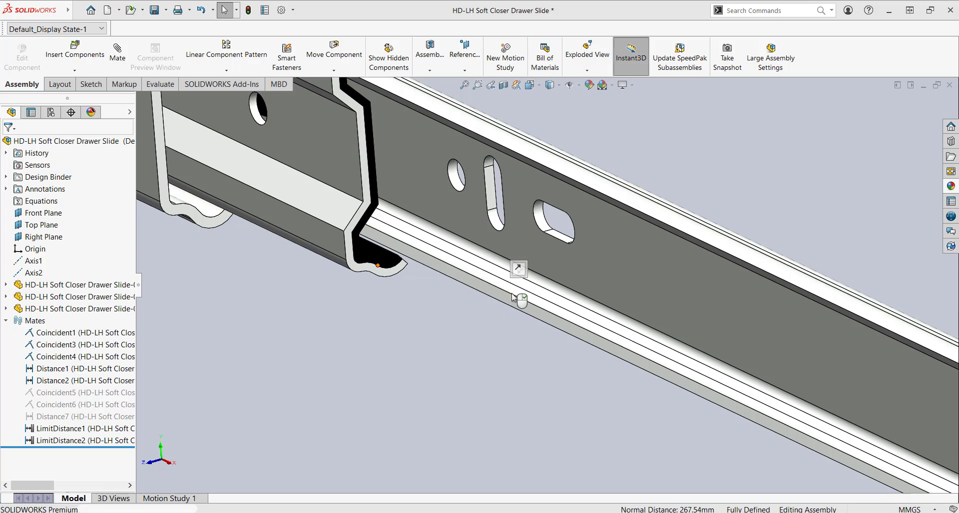
scroll(513, 302, "up", 10)
left_click_drag(565, 281, 784, 366)
key("Escape")
key("ctrl+s")
left_click(433, 216)
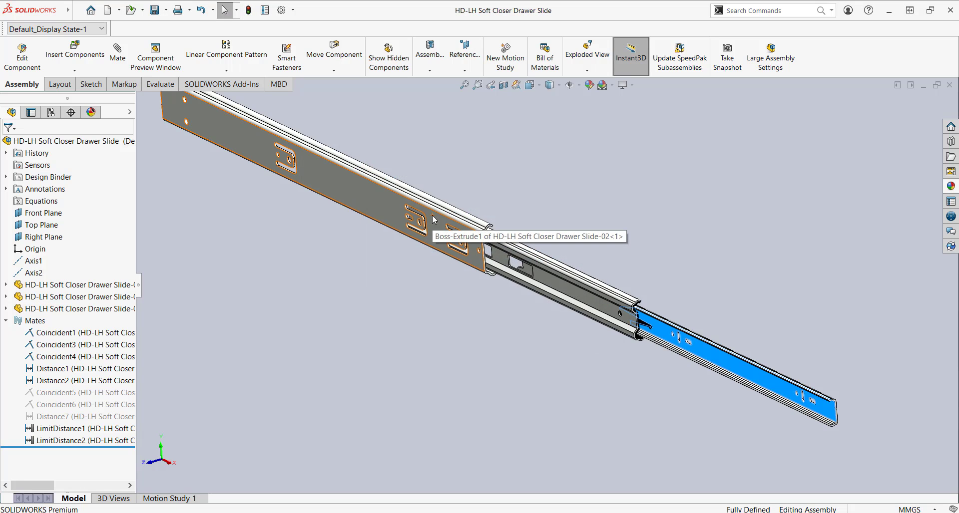
Switch to the Onderstel assembly, fit the view, select the drawer front and zoom and pan to it
key("ctrl+Tab")
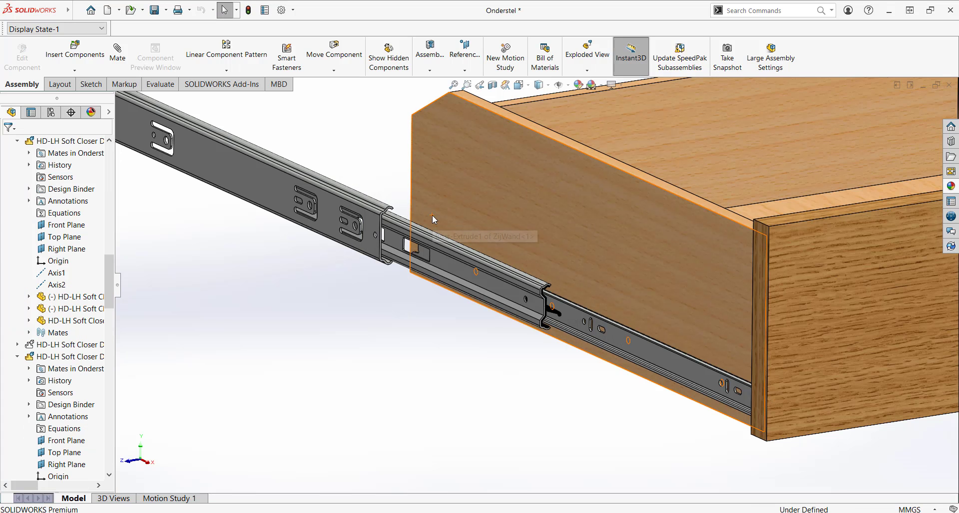
key("f")
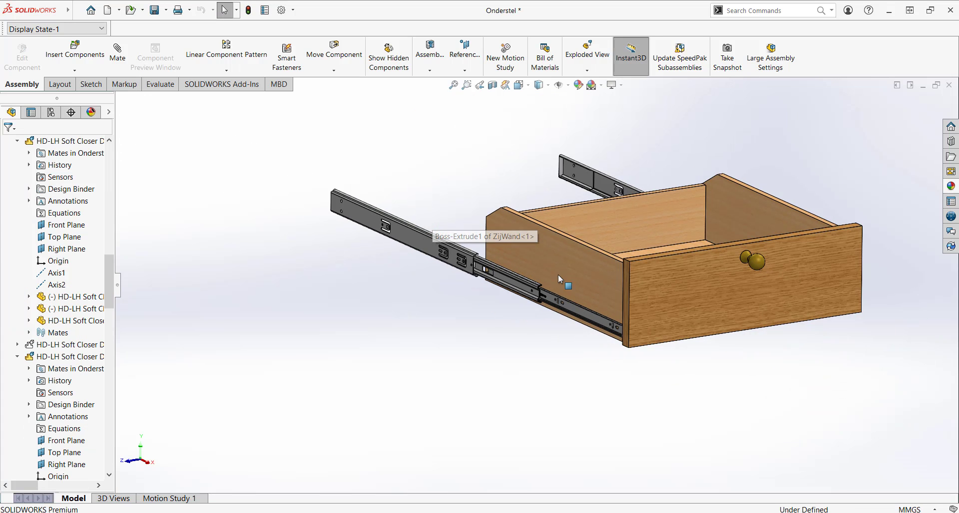
left_click(703, 308)
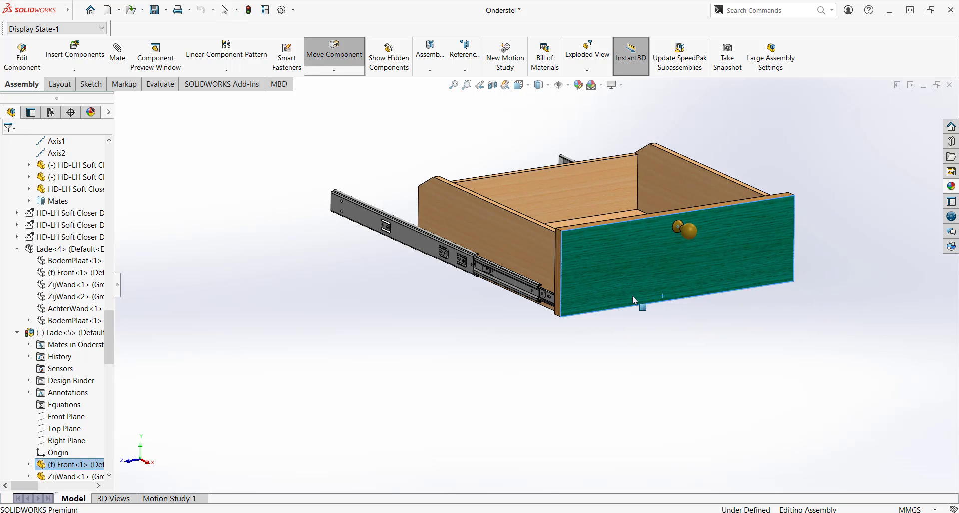
scroll(619, 287, "down", 5)
middle_click_drag(664, 293, 412, 226, "ctrl")
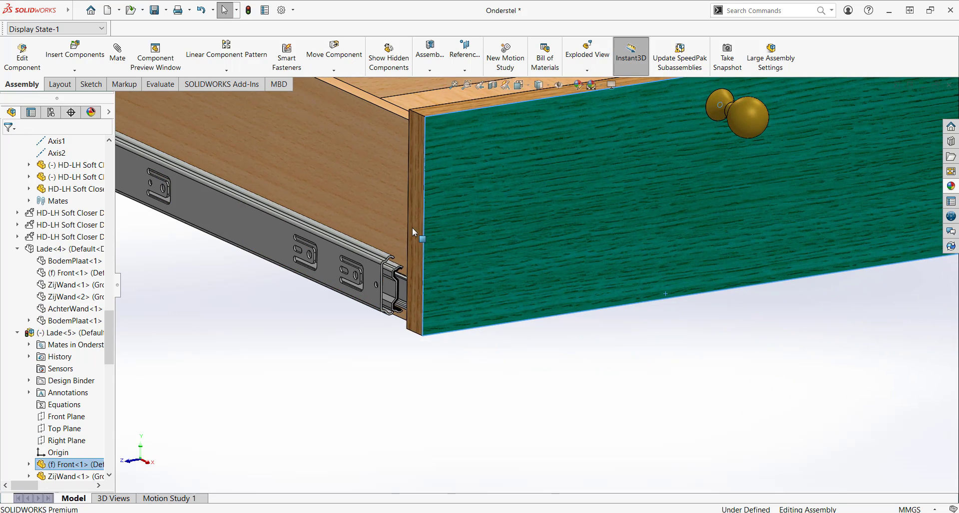